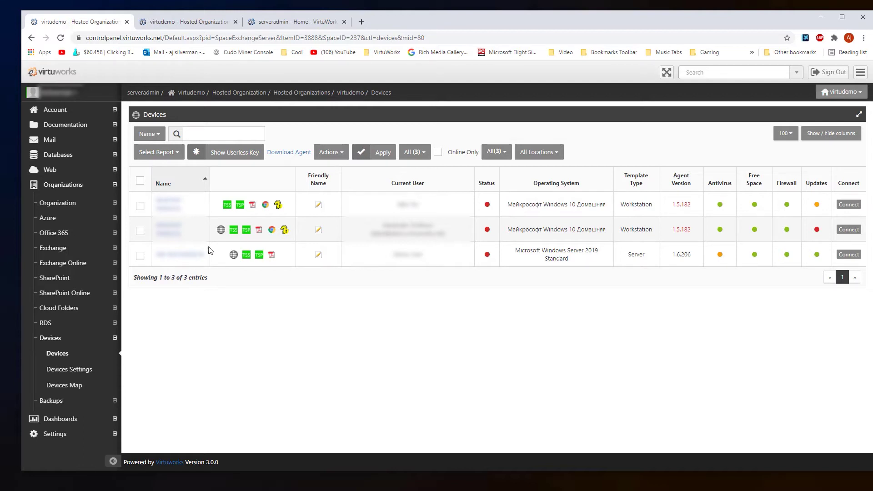
- Select the first two workstations in the device list and view the bulk actions available for them
mouse_move(228, 225)
click(140, 181)
click(140, 181)
click(140, 205)
click(140, 232)
click(329, 154)
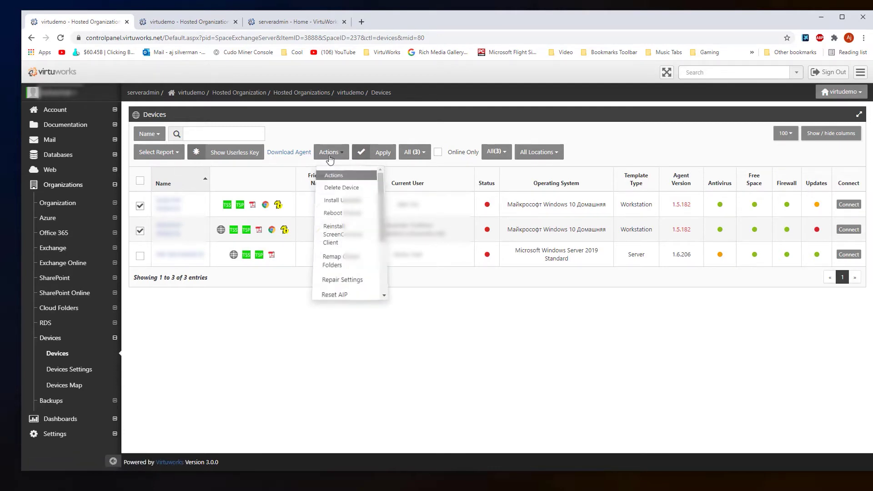
click(176, 153)
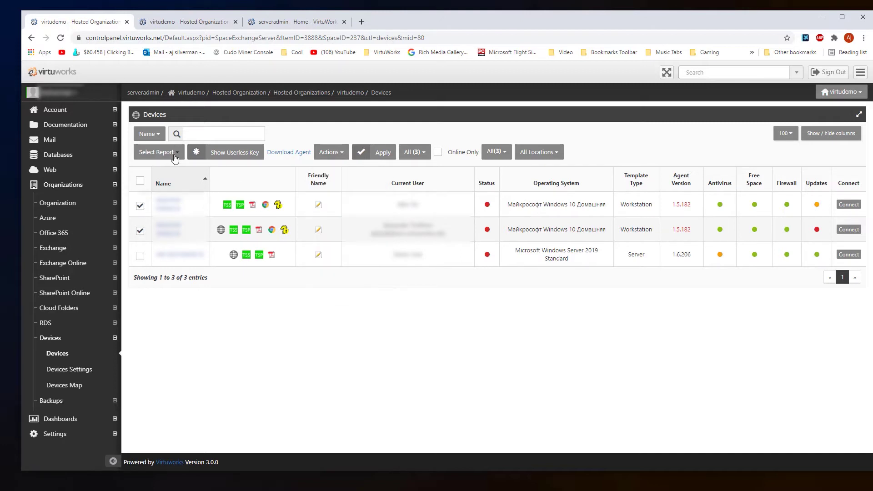
- View the organization's userless credentials, including the user name and key, and close the dialog
click(228, 152)
drag(390, 189, 344, 187)
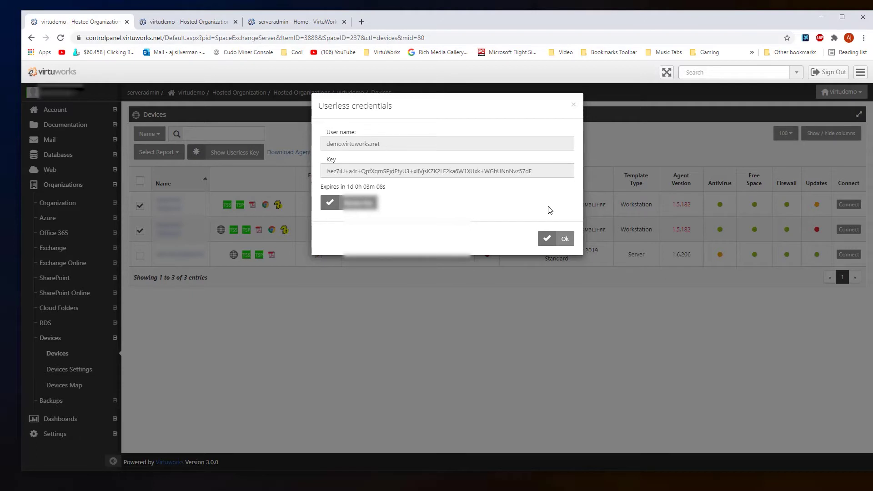
click(554, 241)
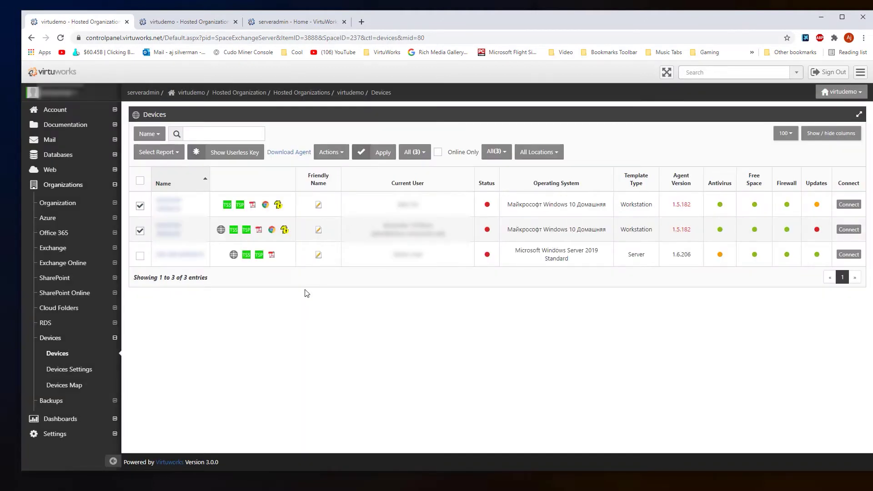
- Examine the device list's filters for location, device status, external IP, agent version and operating system
click(530, 154)
click(529, 154)
click(508, 156)
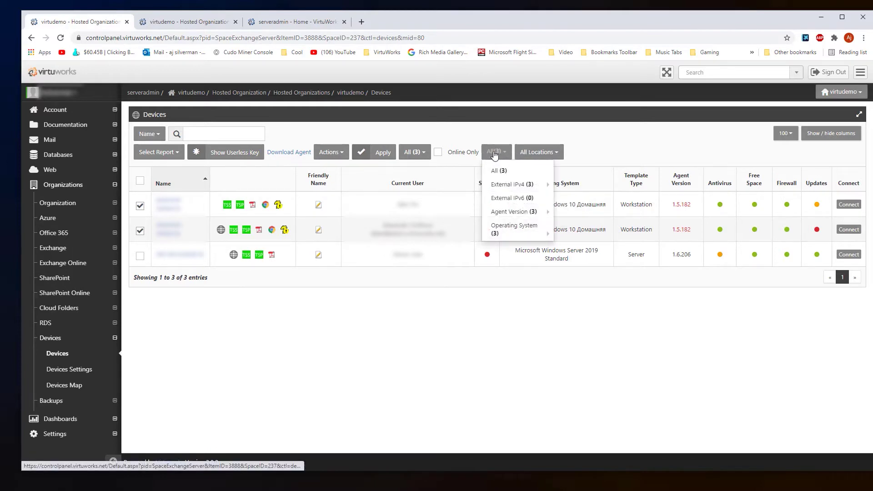
click(415, 153)
scroll(436, 218, down, 5)
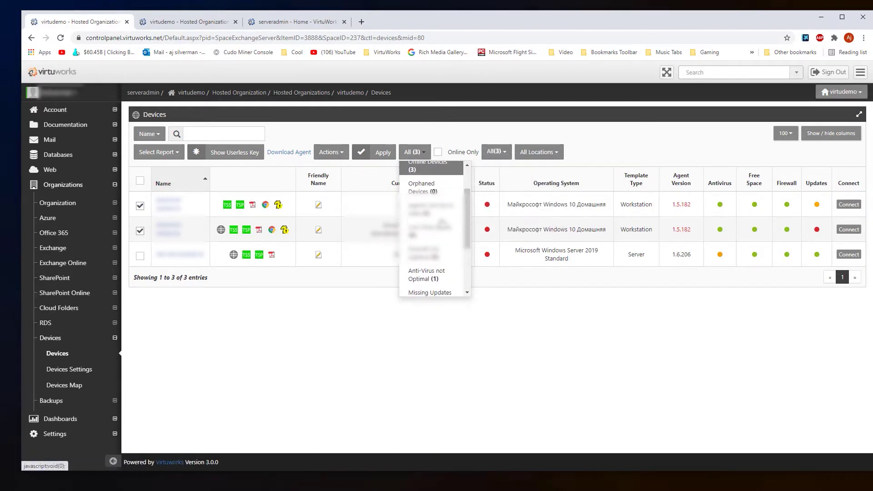
click(504, 156)
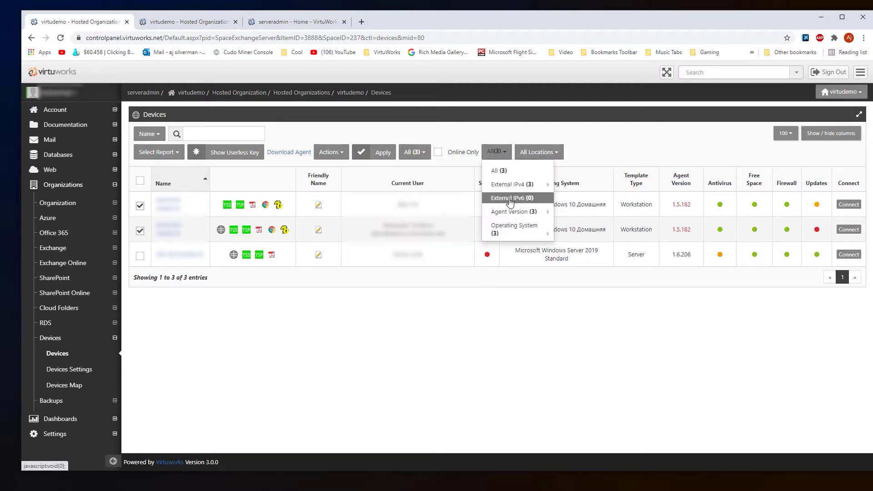
mouse_move(512, 233)
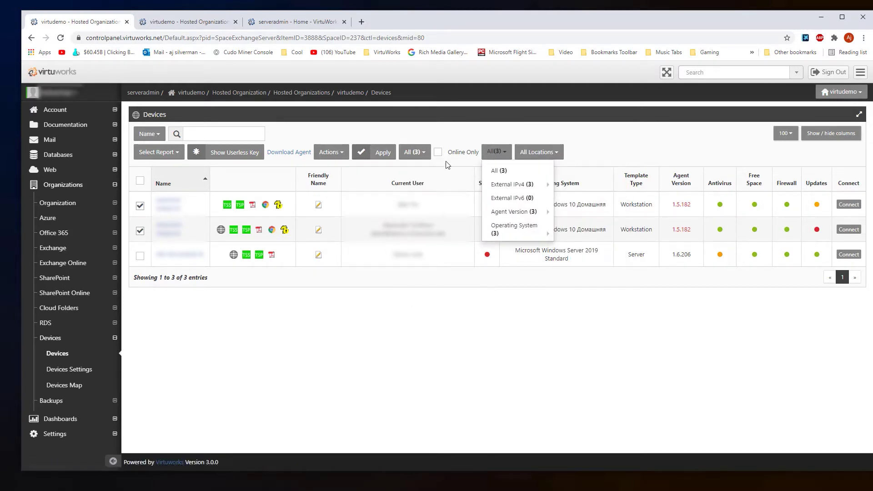
click(574, 137)
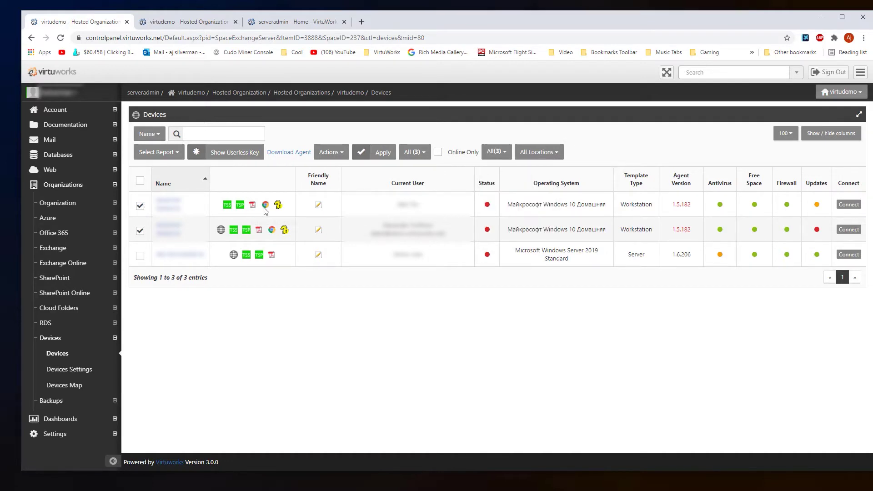
- Set the friendly name of the first device in the list to So & So's PC
mouse_move(253, 209)
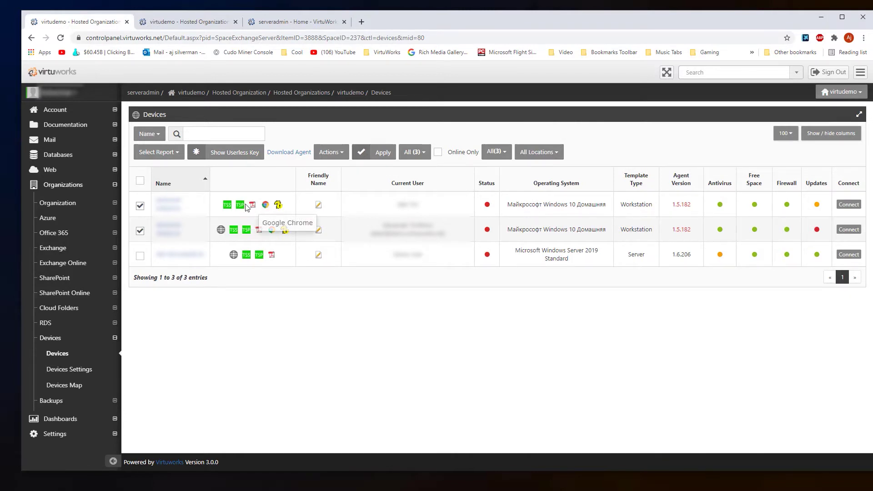
mouse_move(281, 208)
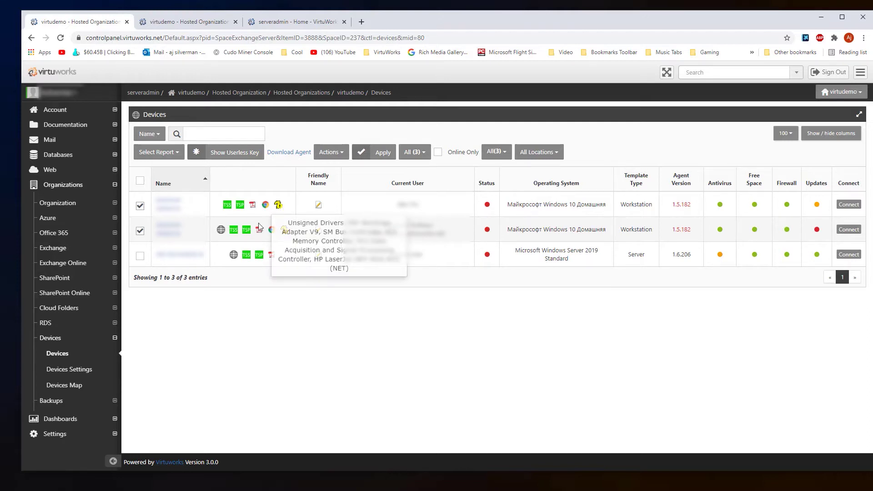
click(318, 205)
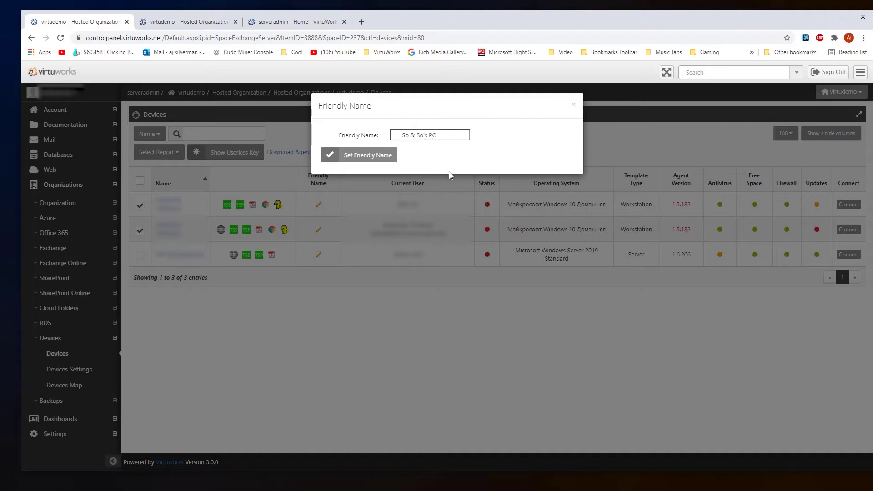
click(392, 156)
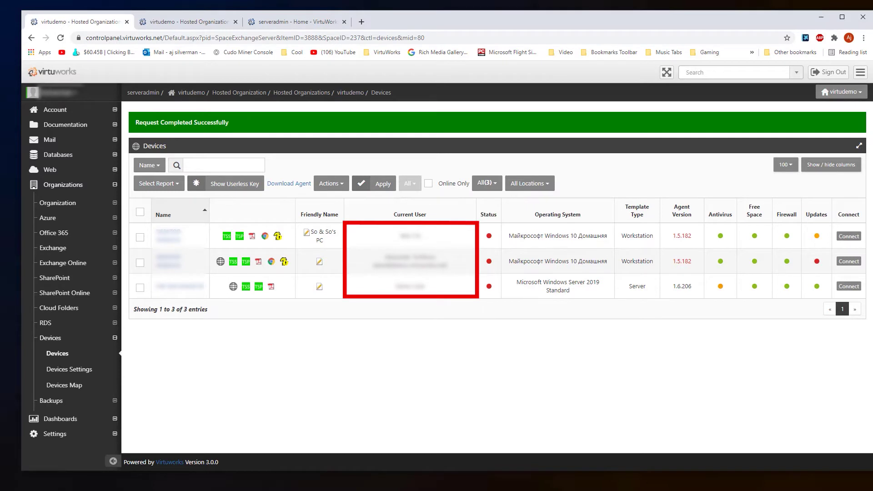
- Open the system profile of the first device, the one with the friendly name So & So's PC
mouse_move(491, 237)
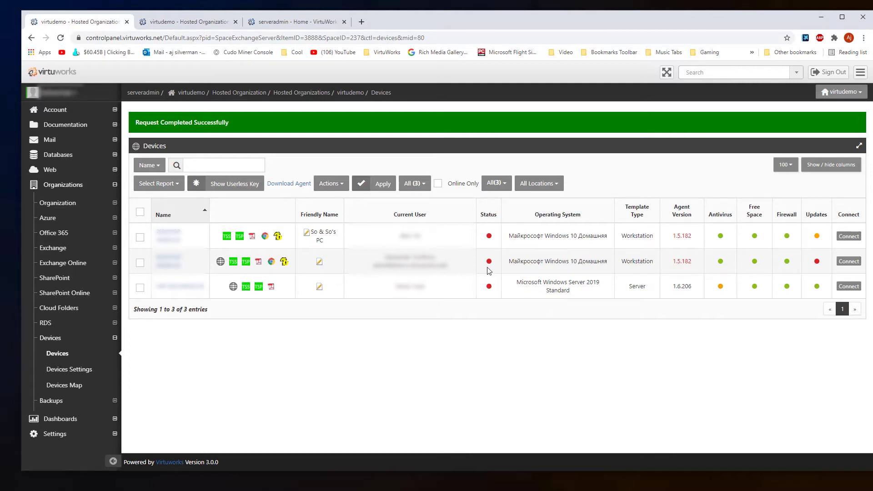
mouse_move(489, 264)
mouse_move(787, 238)
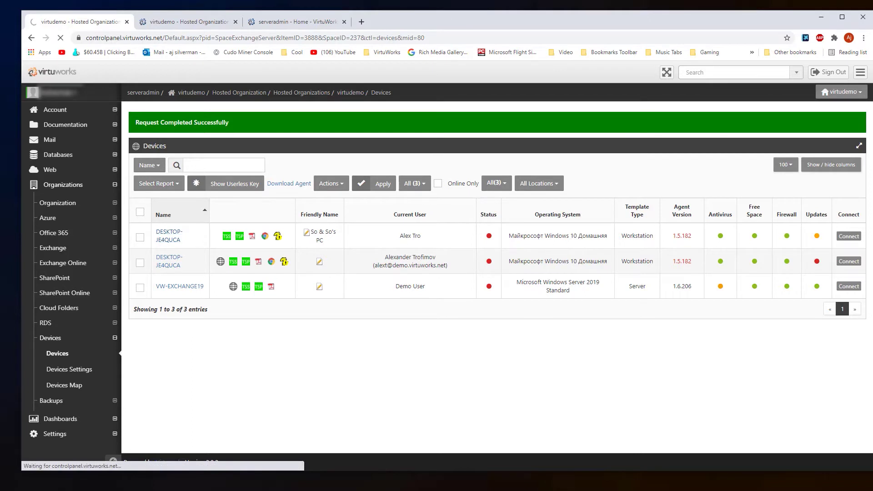
click(168, 240)
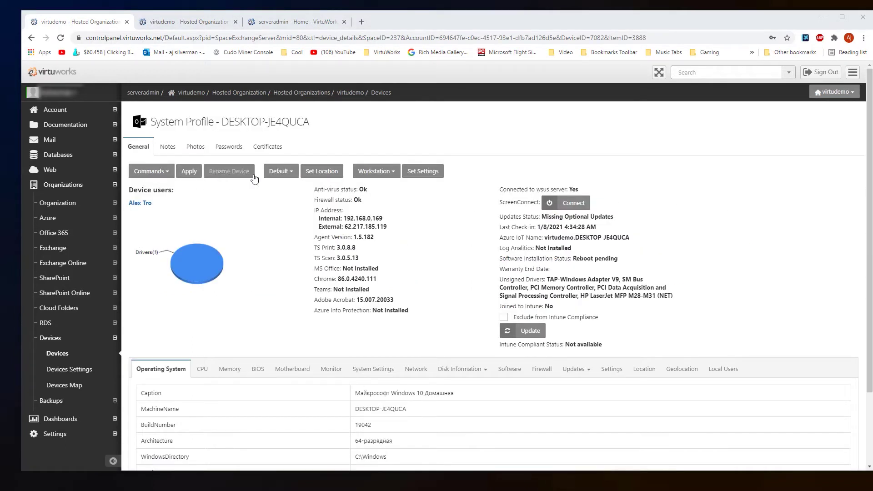
- Examine the device's template type options and the commands that can be sent to it, without applying any
click(388, 174)
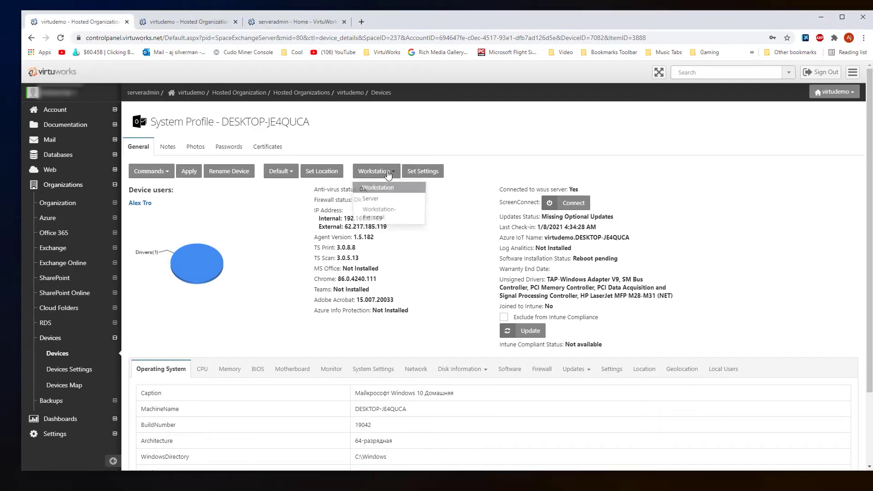
click(379, 211)
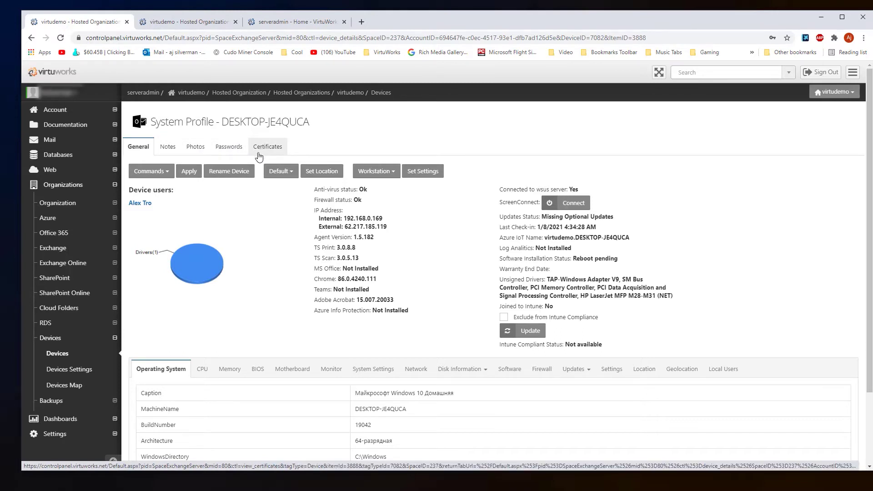
click(168, 174)
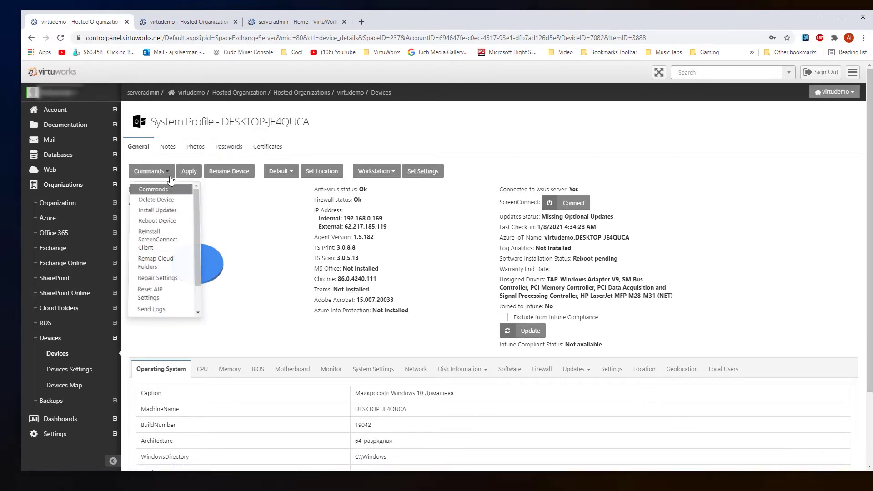
mouse_move(196, 193)
mouse_down()
mouse_move(198, 224)
mouse_move(199, 192)
mouse_up()
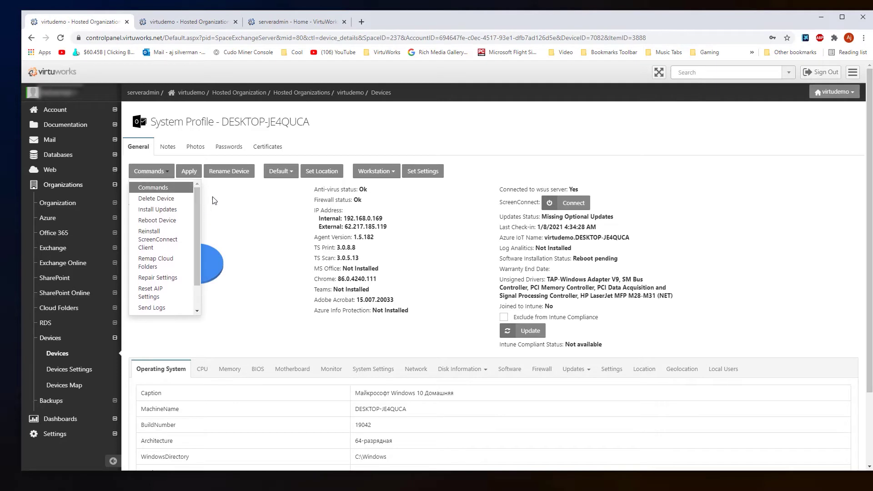
click(226, 200)
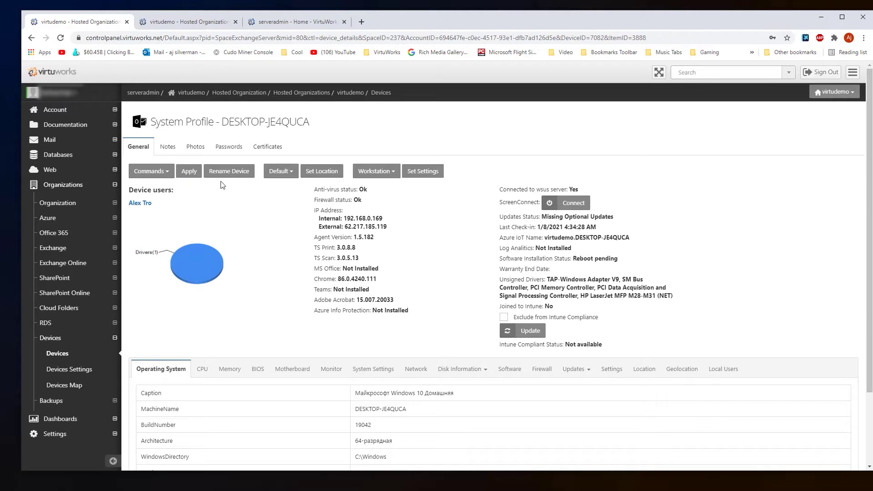
- Examine the device's CPU, memory, BIOS, motherboard, monitor and system settings details, then leave the profile
scroll(241, 250, down, 2)
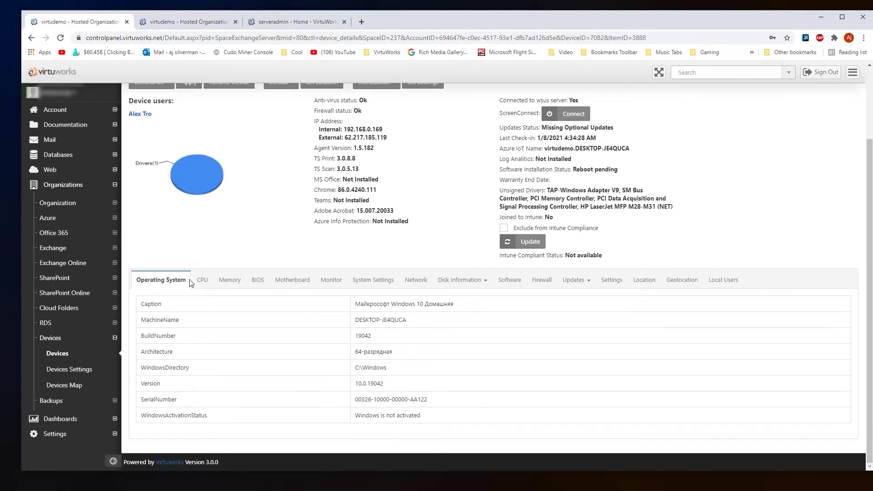
click(202, 282)
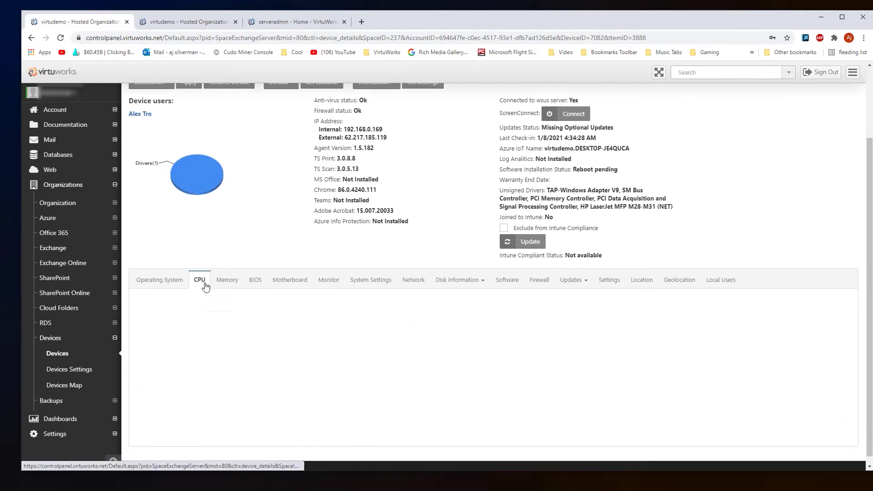
click(235, 284)
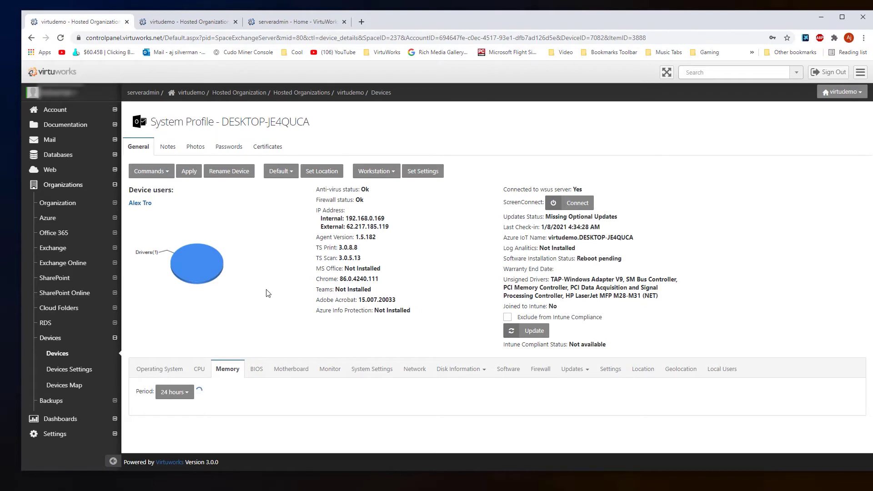
click(256, 369)
scroll(278, 309, down, 2)
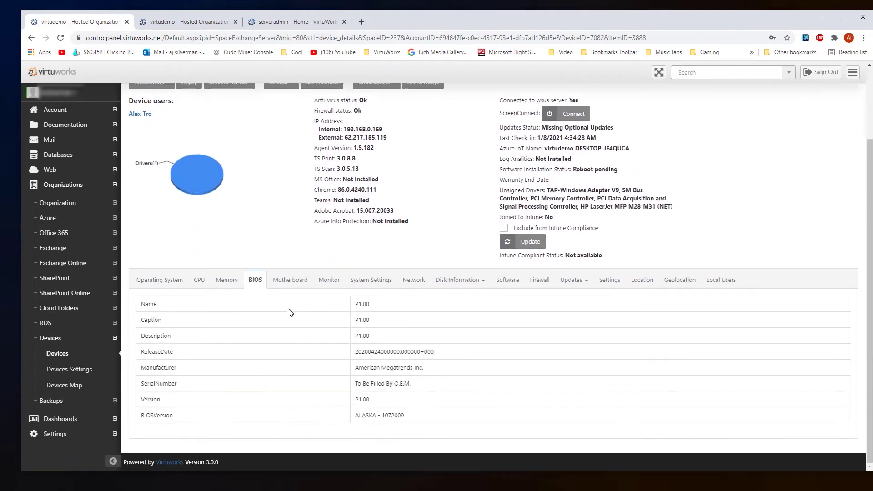
click(289, 283)
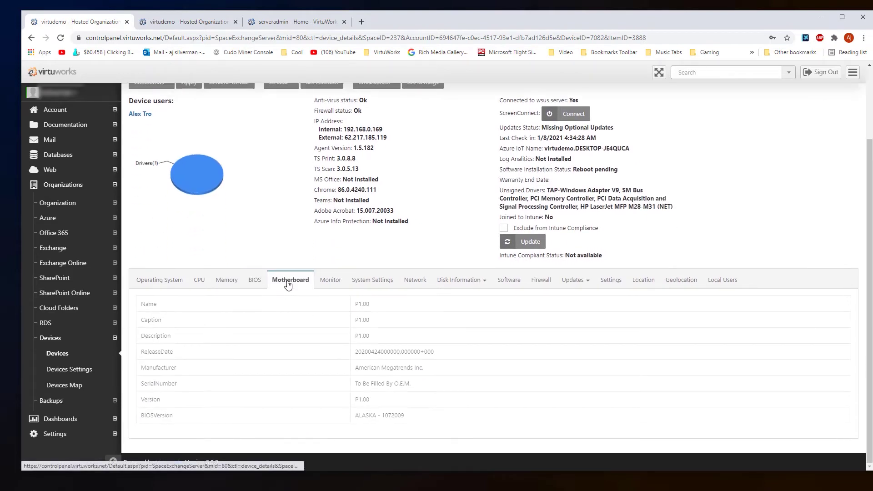
click(319, 282)
click(363, 283)
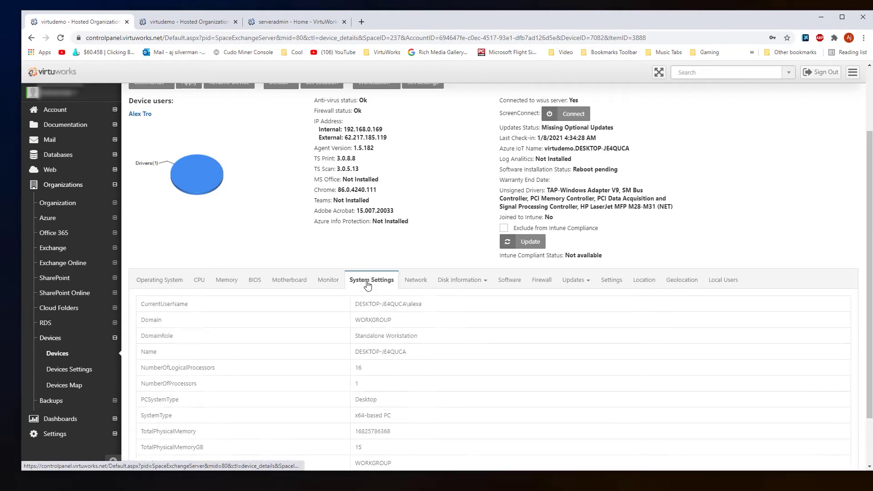
click(199, 282)
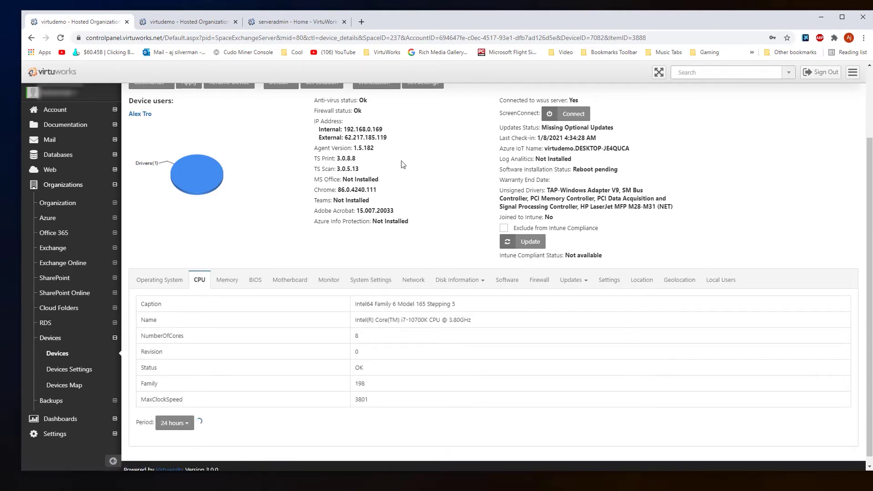
key(alt+Left)
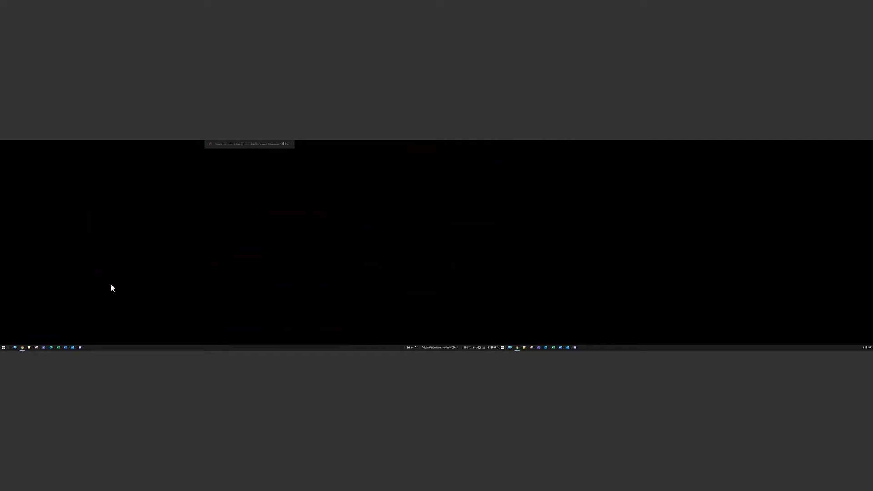
click(502, 347)
click(503, 348)
click(500, 347)
- Switch the remote session's view back and forth between the two monitors, ending on the second monitor
mouse_move(389, 1)
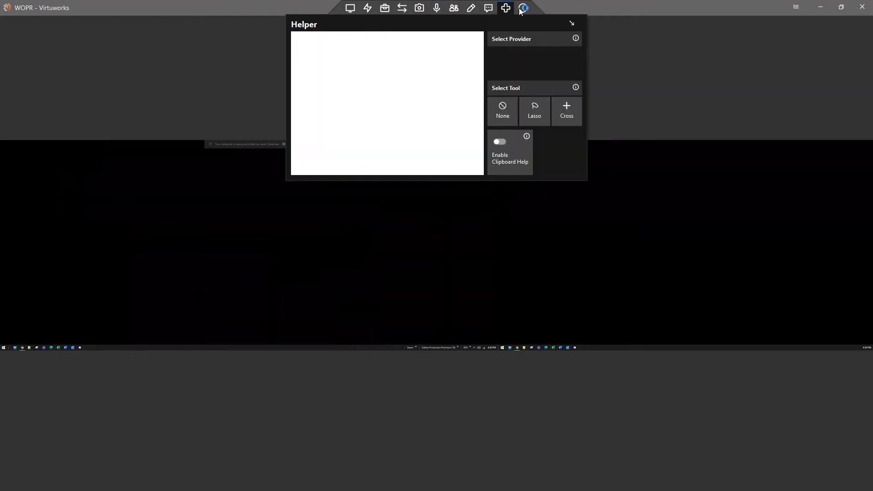
mouse_move(351, 9)
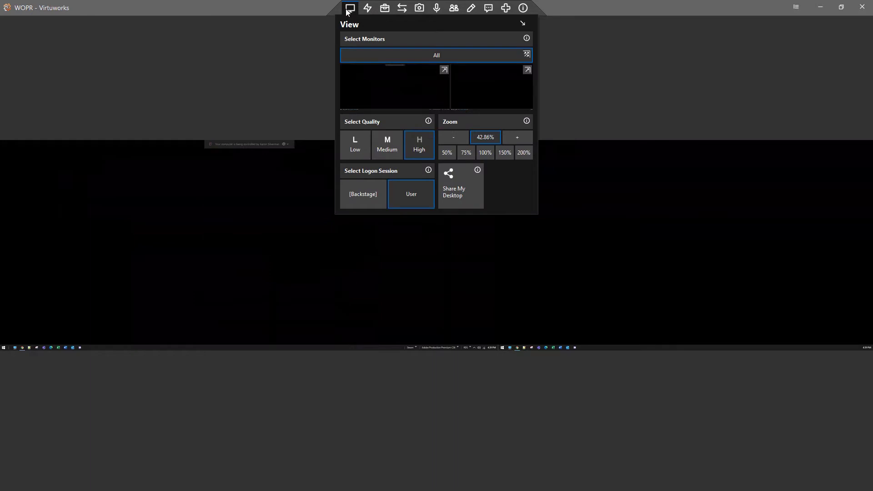
click(387, 84)
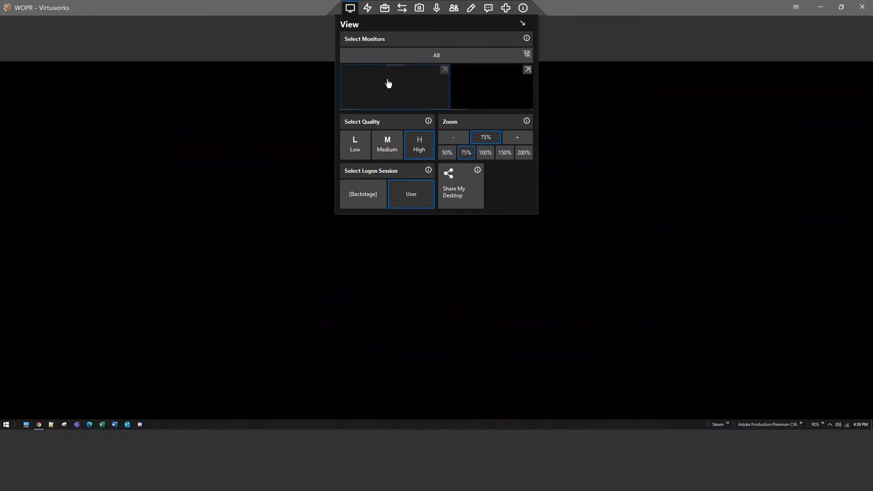
click(473, 88)
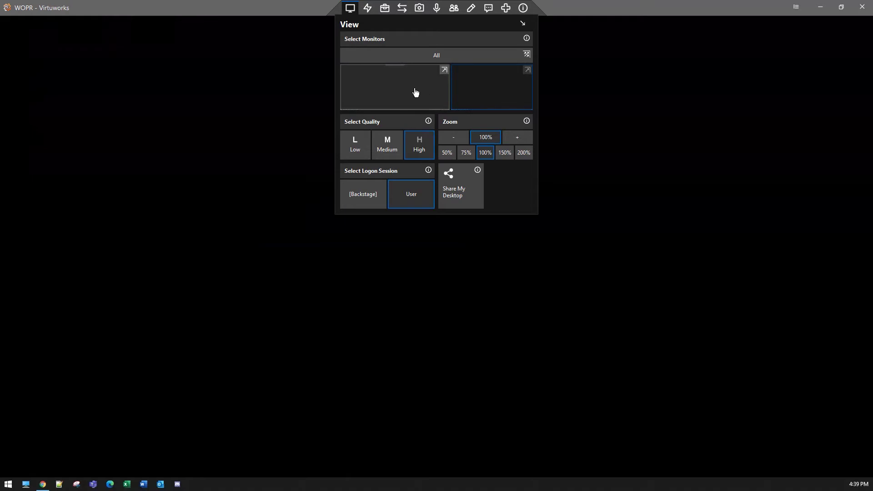
click(415, 92)
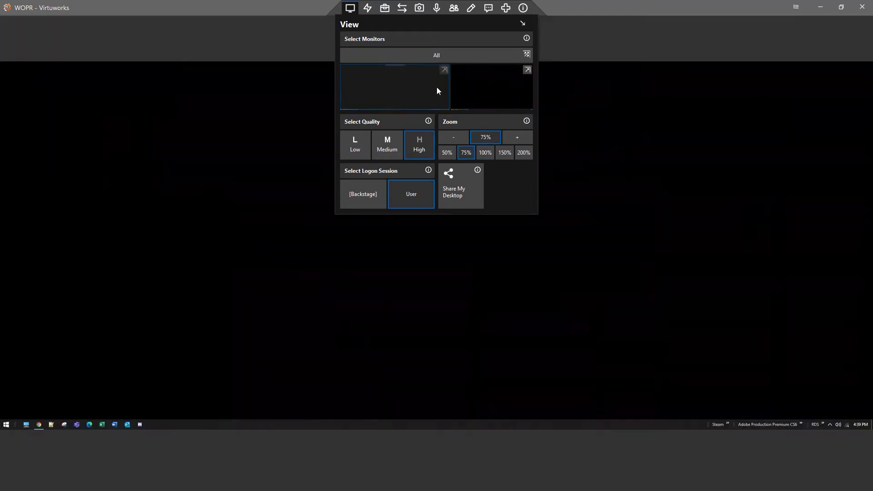
click(462, 90)
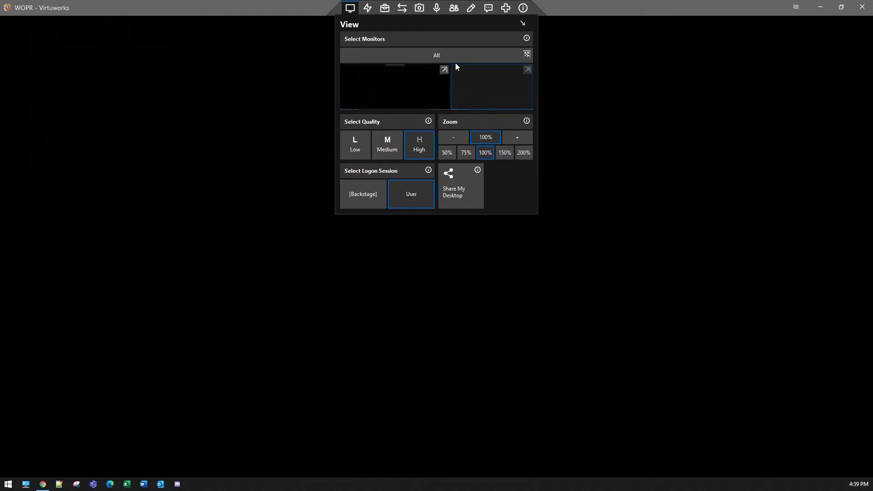
- Show all of the remote computer's monitors at once and examine the essential commands available for the session
click(456, 56)
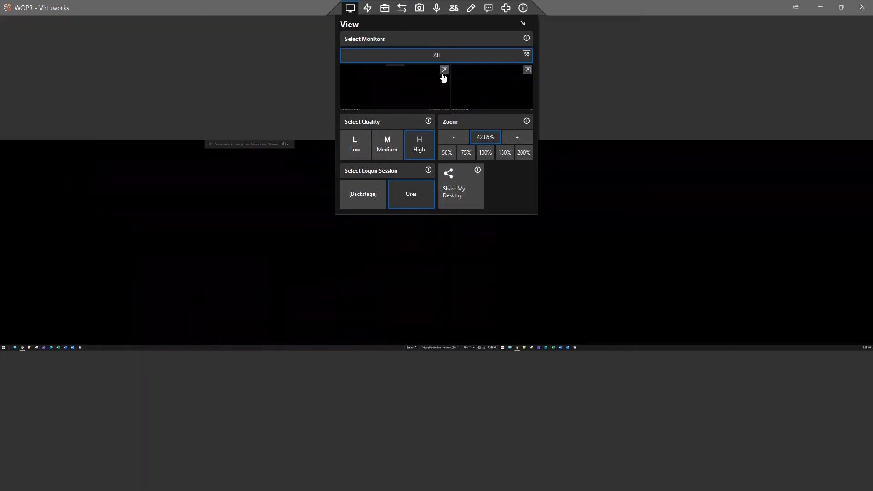
click(444, 71)
click(375, 6)
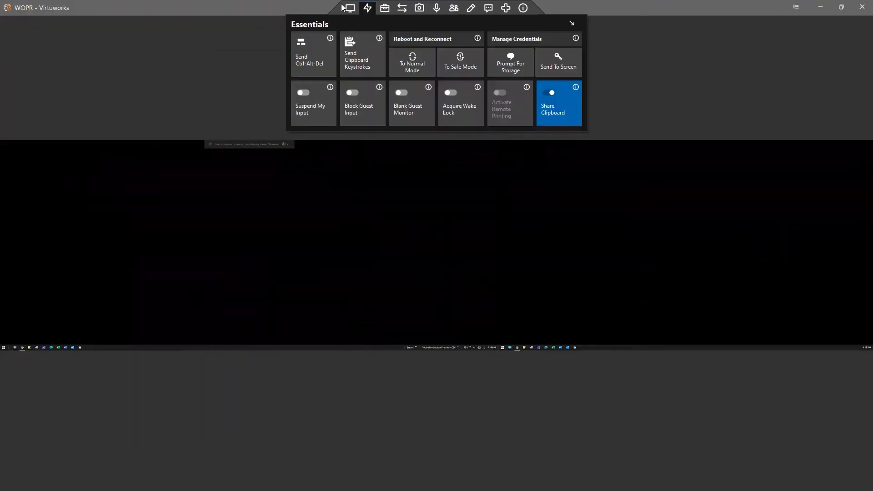
mouse_move(348, 9)
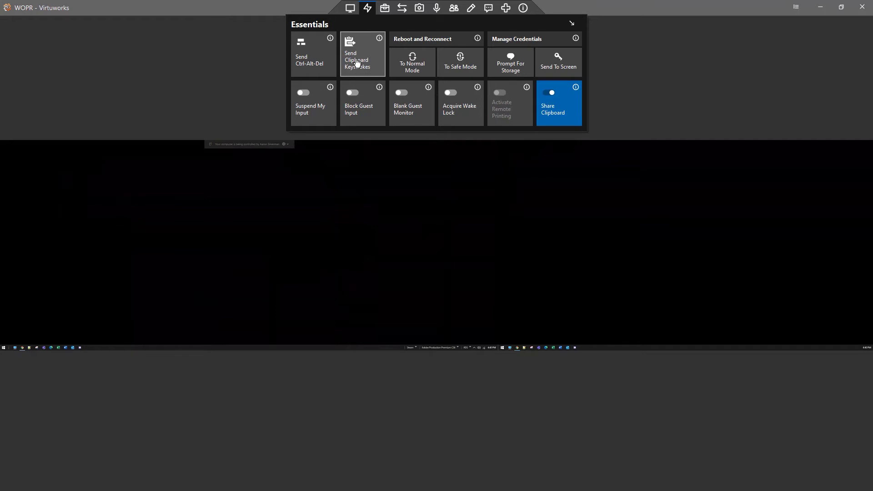
- Examine the session's file transfer, screen capture and sound options, including the selectable microphones and speakers, without changing any
click(401, 9)
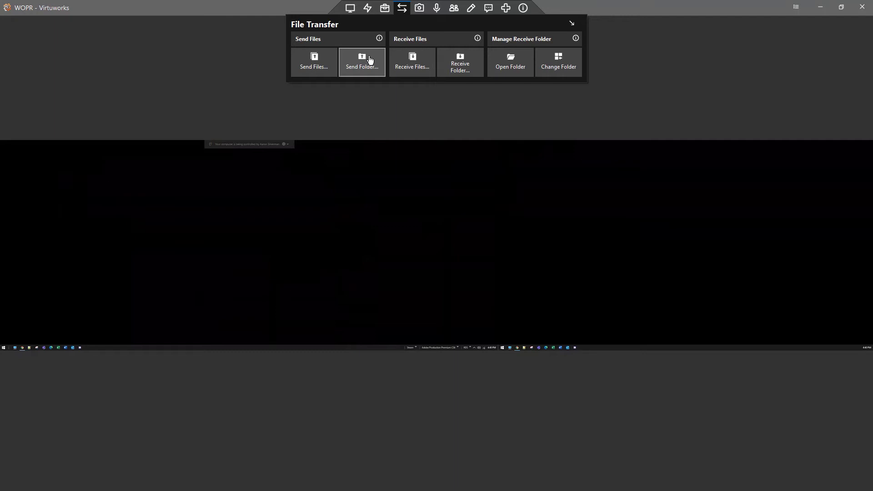
click(420, 11)
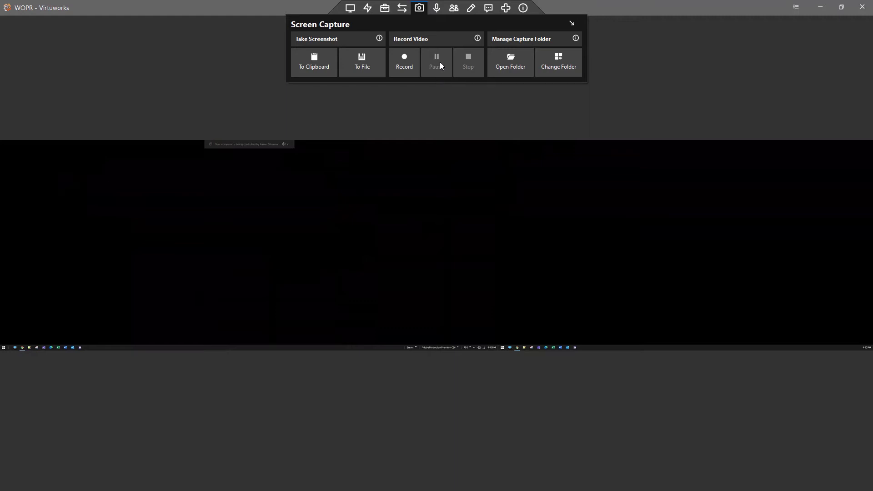
click(436, 11)
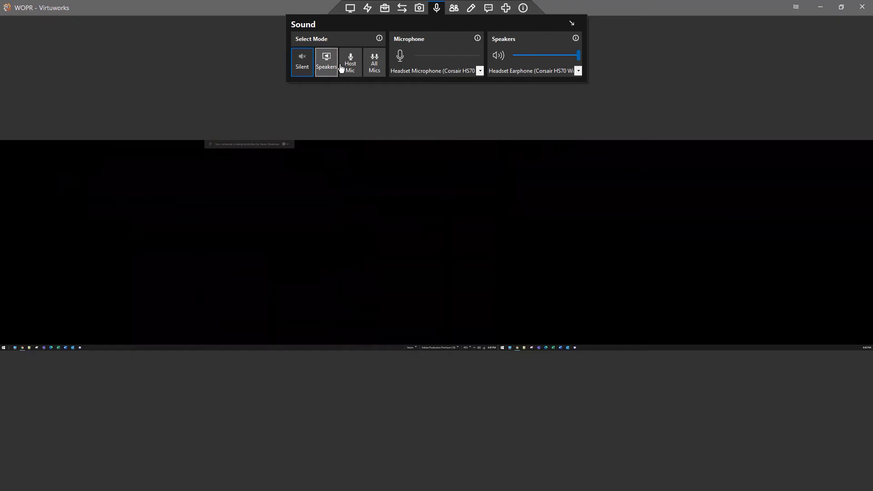
click(480, 71)
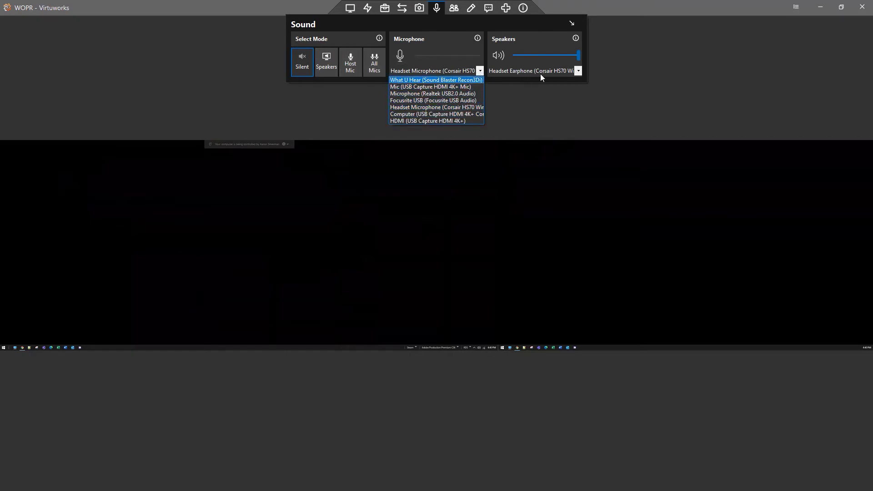
click(577, 72)
click(577, 73)
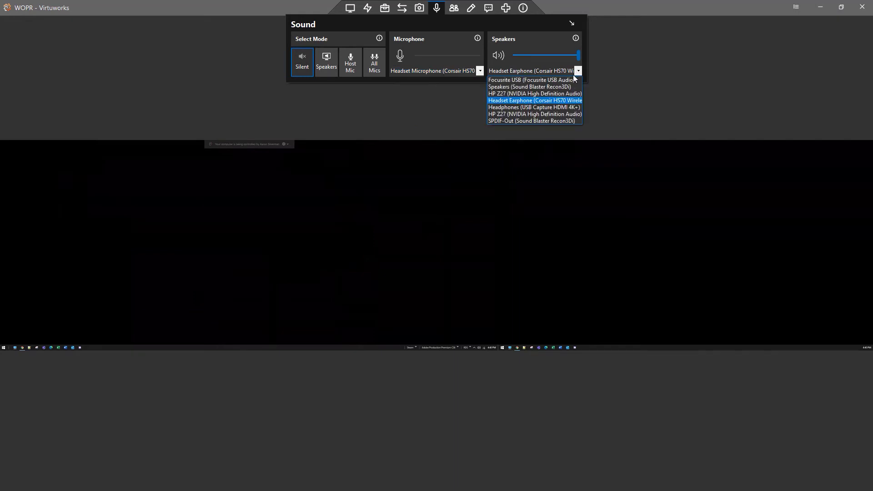
click(521, 43)
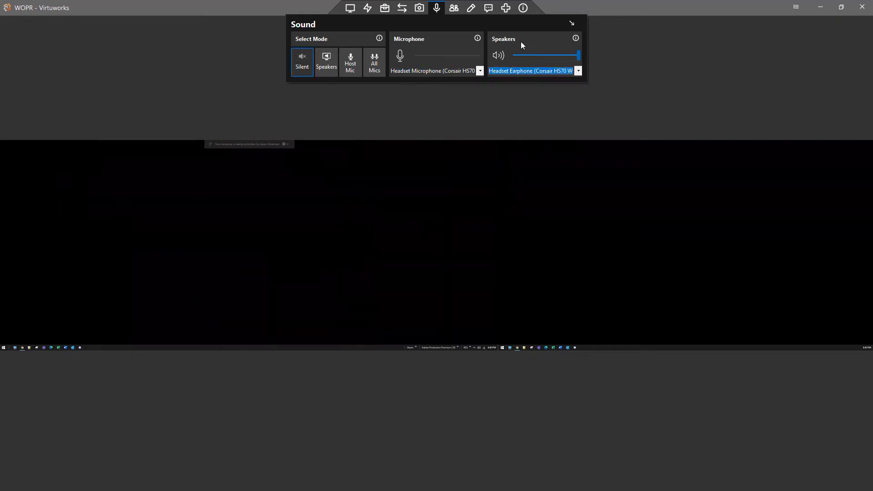
- Set the annotation mode to Host Draw and draw a freehand looping pen stroke on the first monitor
mouse_move(471, 8)
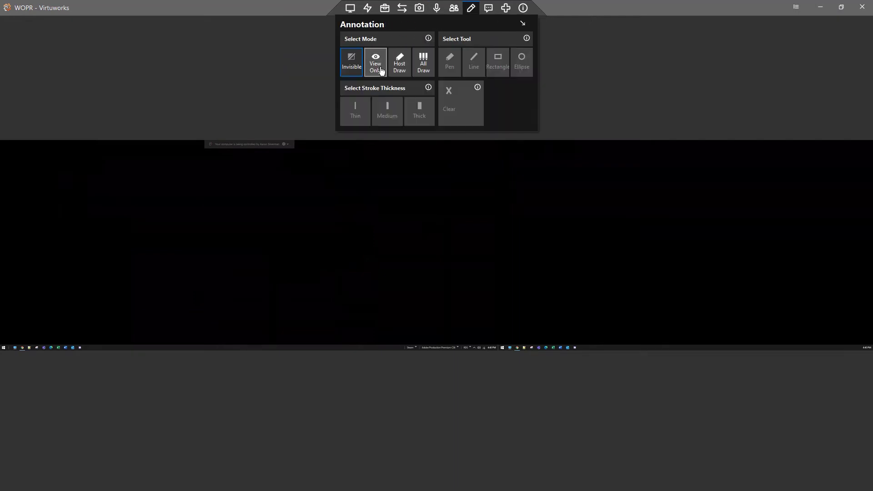
click(406, 72)
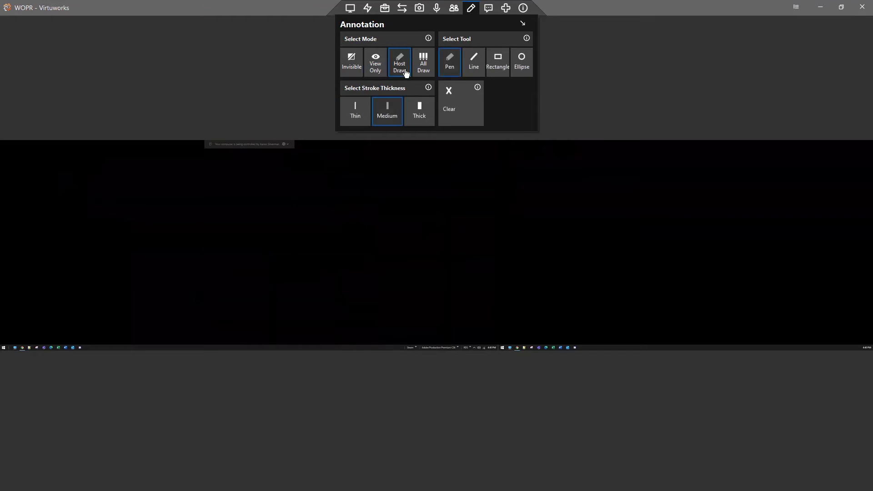
click(474, 71)
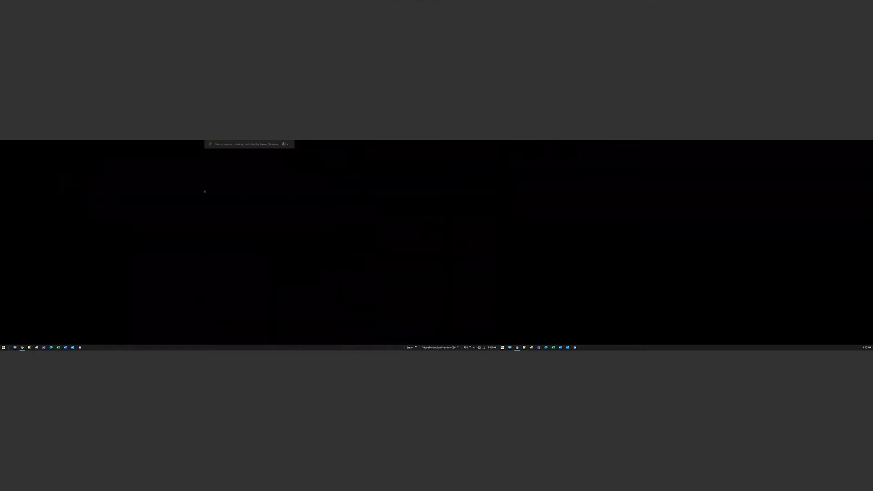
mouse_move(198, 191)
mouse_down()
mouse_move(215, 233)
mouse_move(215, 199)
mouse_move(230, 235)
mouse_move(214, 201)
mouse_up()
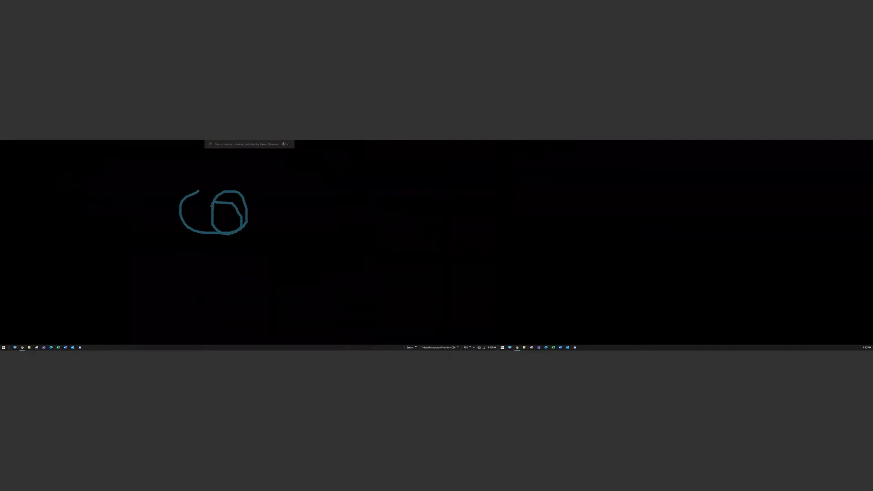
- Set the annotation mode to Invisible to hide the pen drawing
mouse_move(433, 1)
click(483, 9)
click(472, 9)
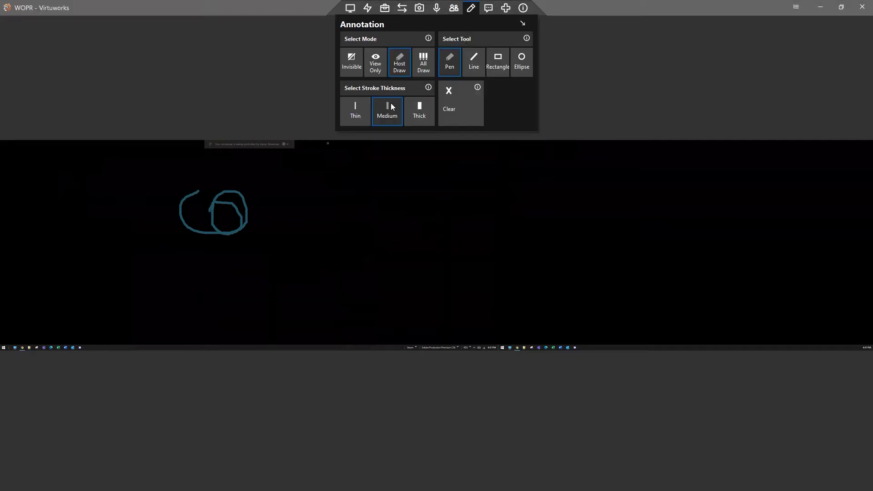
click(352, 68)
- Send the chat message "Hi there!!!" to the remote computer and close the messages view
click(485, 9)
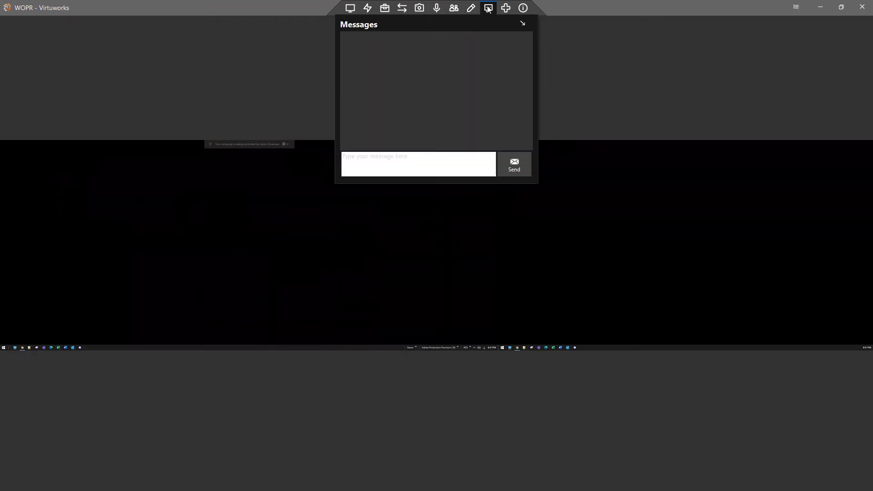
click(391, 167)
text(Hi there!!)
key(Return)
click(304, 4)
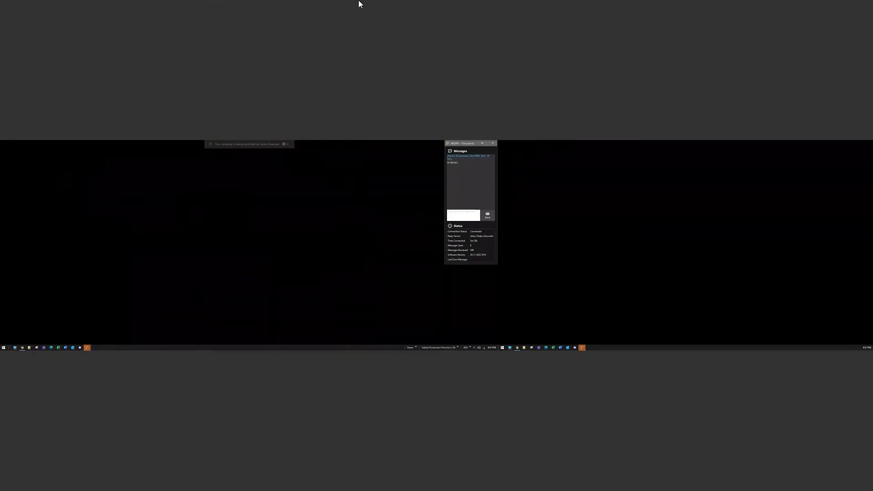
- Switch the session's view to the first monitor and reply "Hey!!" from the remote computer's message window
click(351, 8)
click(425, 87)
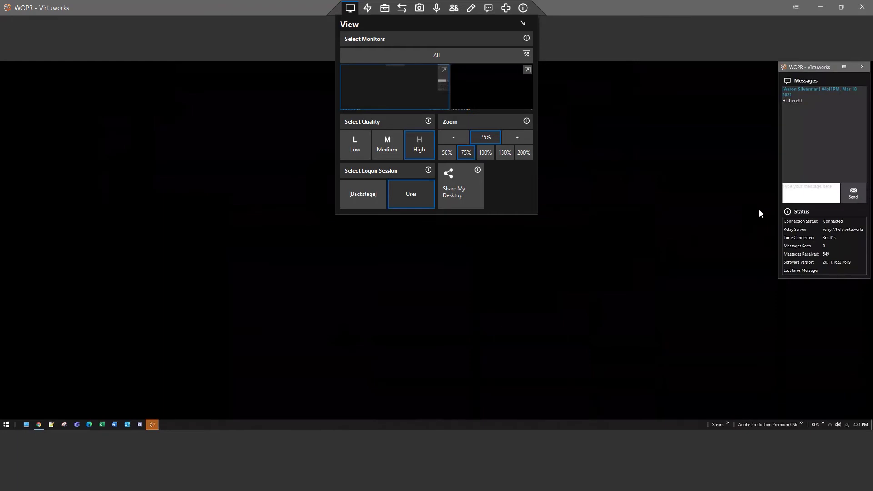
drag(821, 68, 659, 90)
click(626, 214)
text(Hey!!)
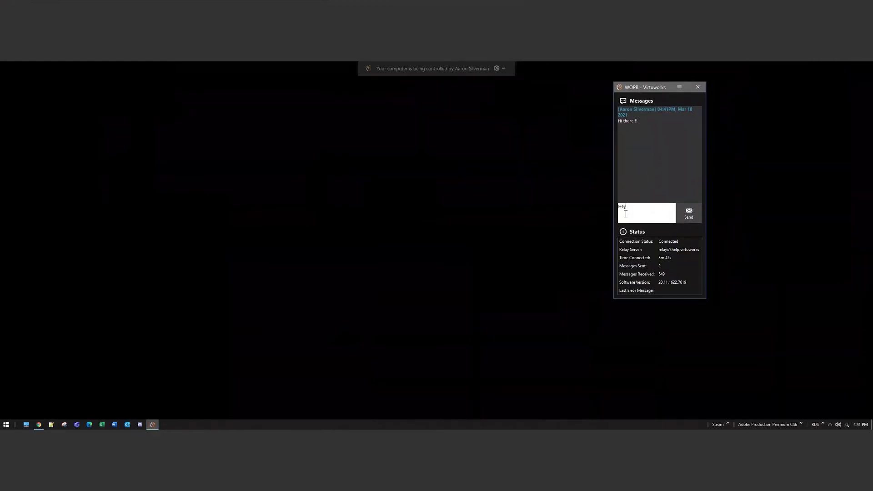
key(Return)
mouse_move(491, 8)
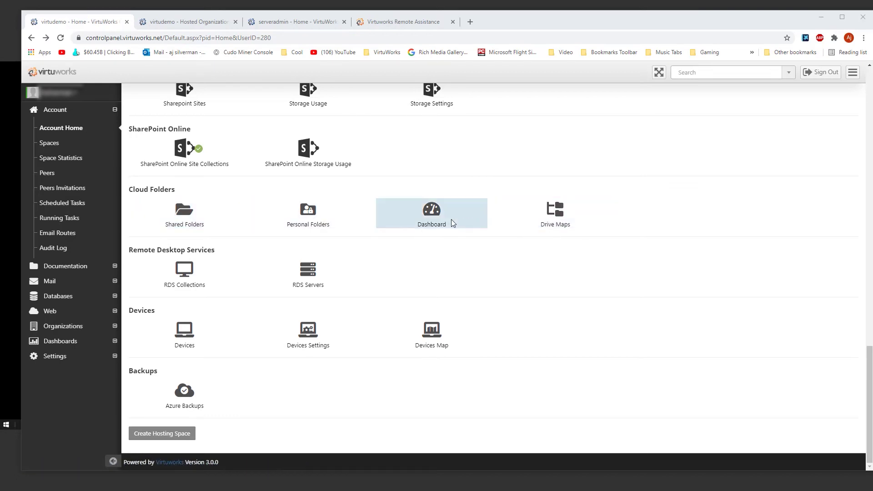
- Open the shared folder ClusterFolder in the control panel and examine its size limit, administrator email, quota type and drive letter settings
click(191, 226)
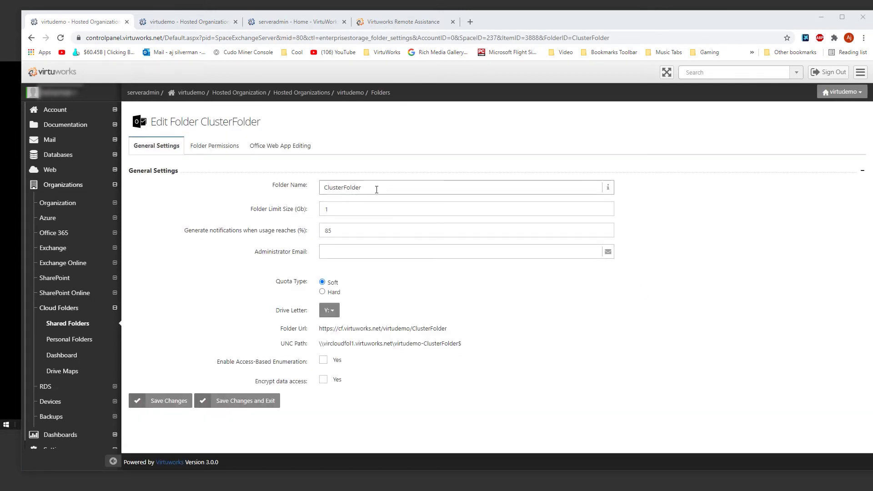
click(373, 210)
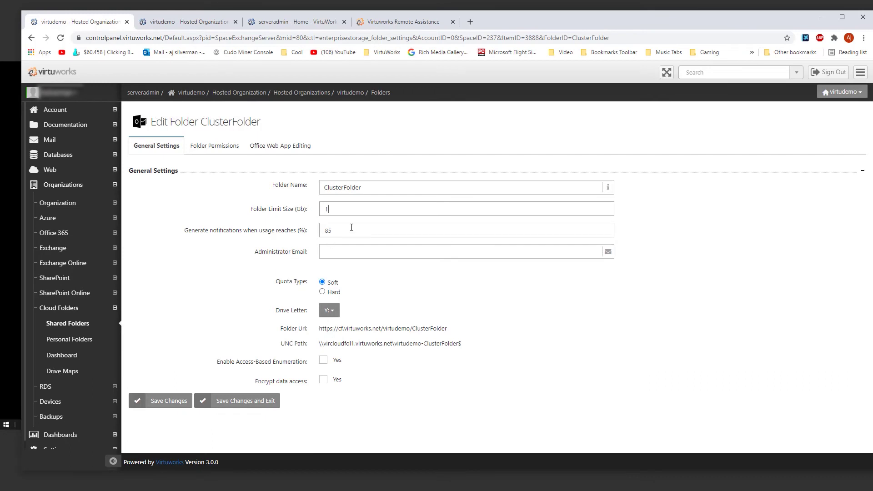
click(337, 251)
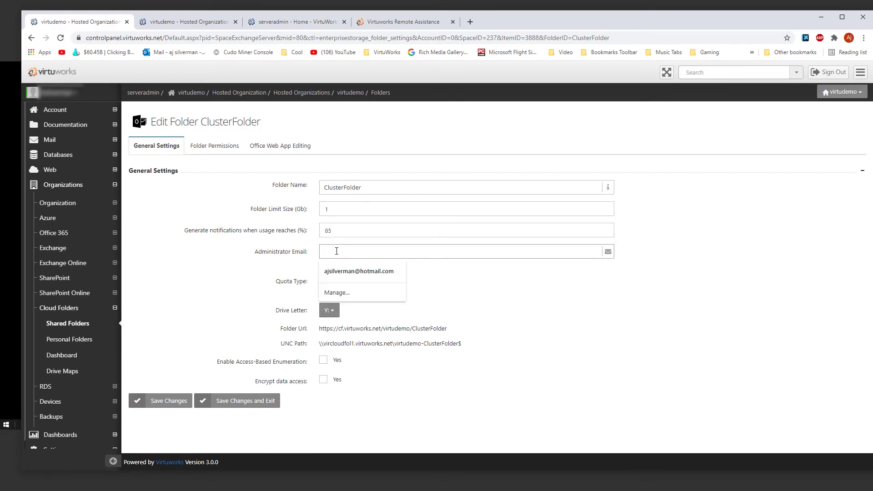
click(316, 260)
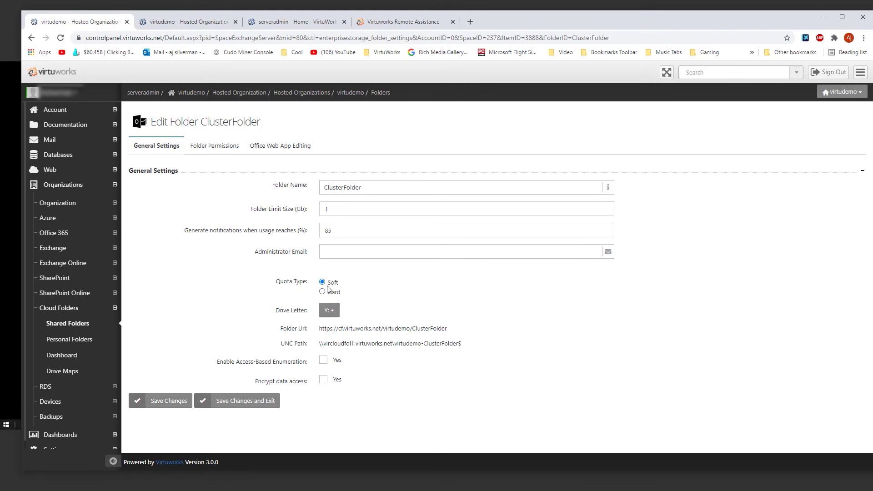
click(339, 310)
mouse_move(387, 351)
mouse_down()
mouse_move(384, 430)
mouse_move(381, 337)
mouse_up()
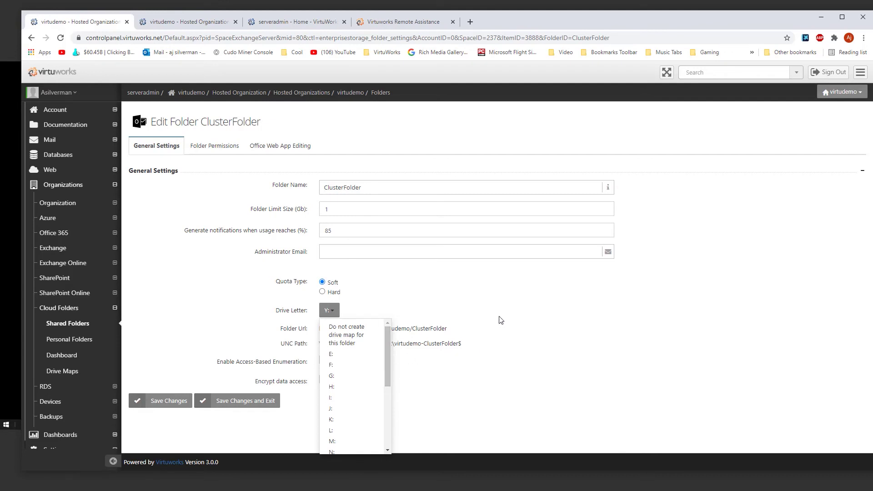
click(462, 301)
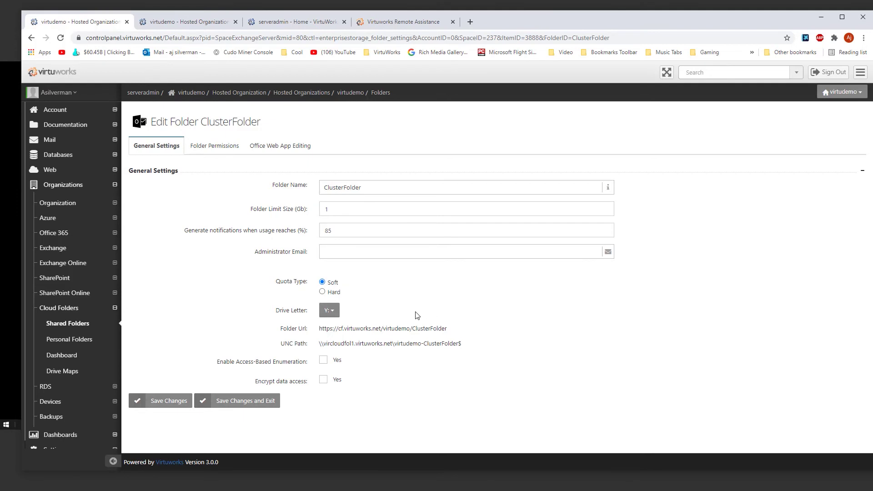
- Examine ClusterFolder's permissions and the users that can be added to it, then return to the account home
key(alt+Left)
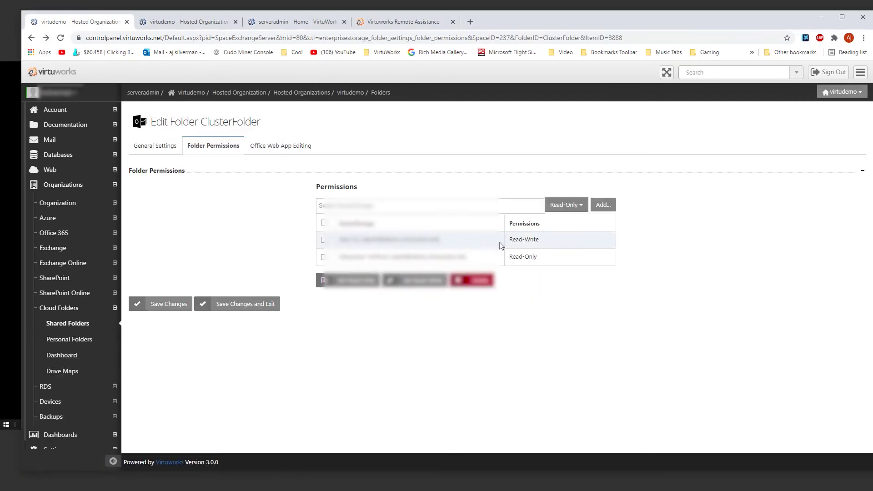
click(375, 210)
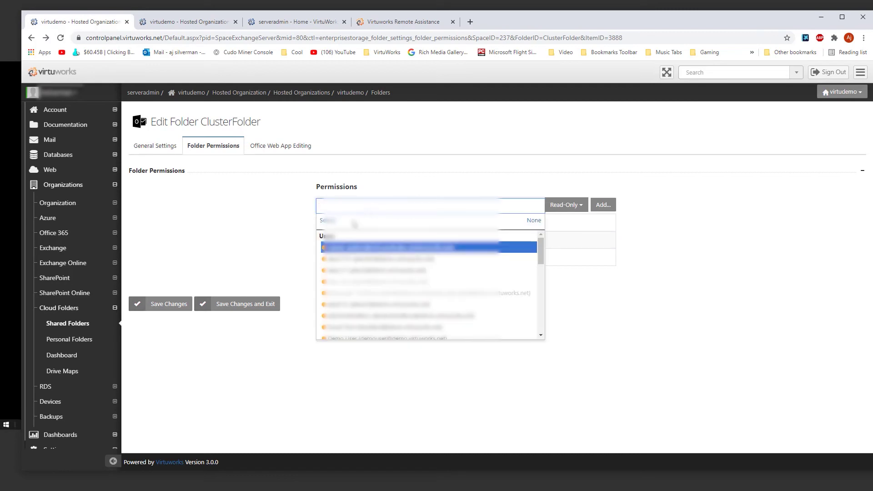
click(562, 179)
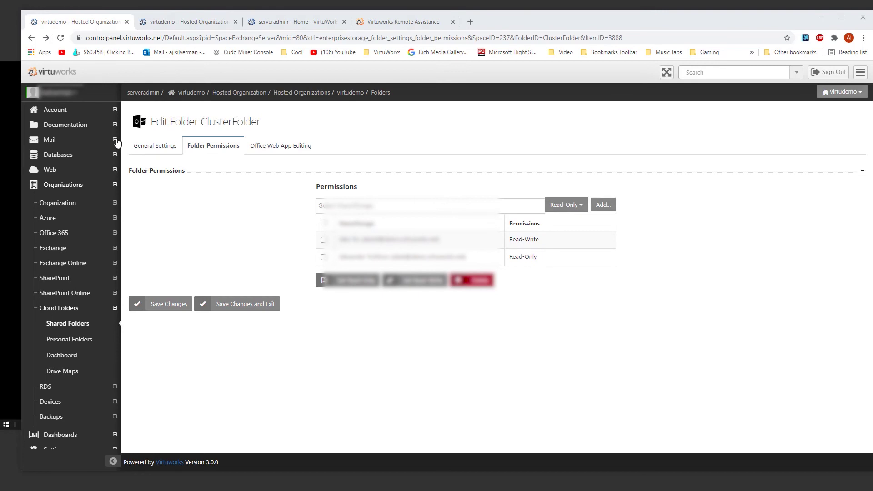
click(28, 38)
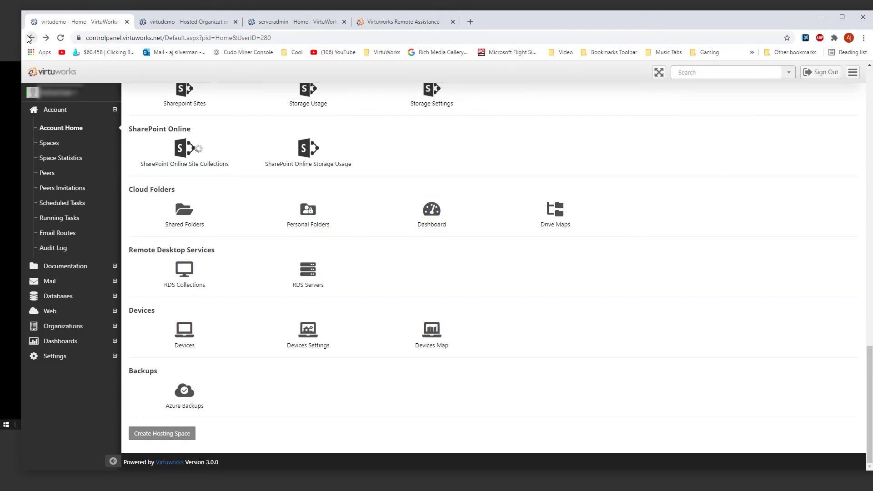
- Go to the RDS collections of Condotte America and open the first collection
click(193, 291)
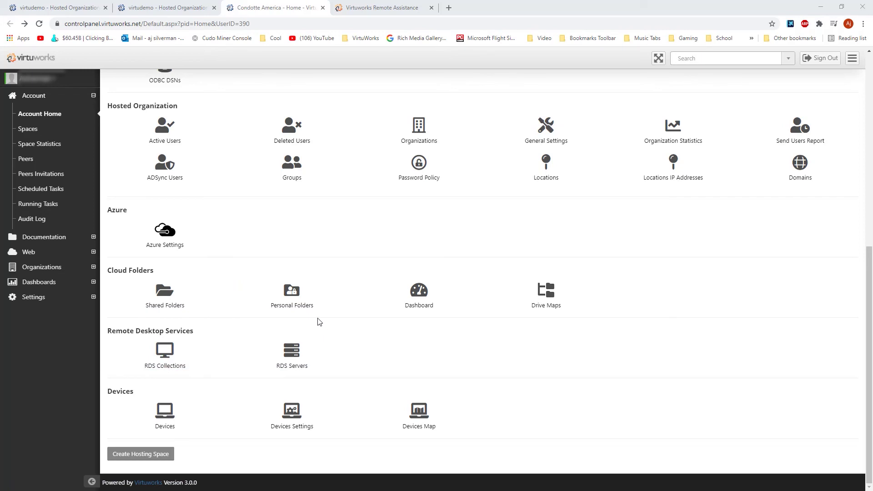
click(24, 27)
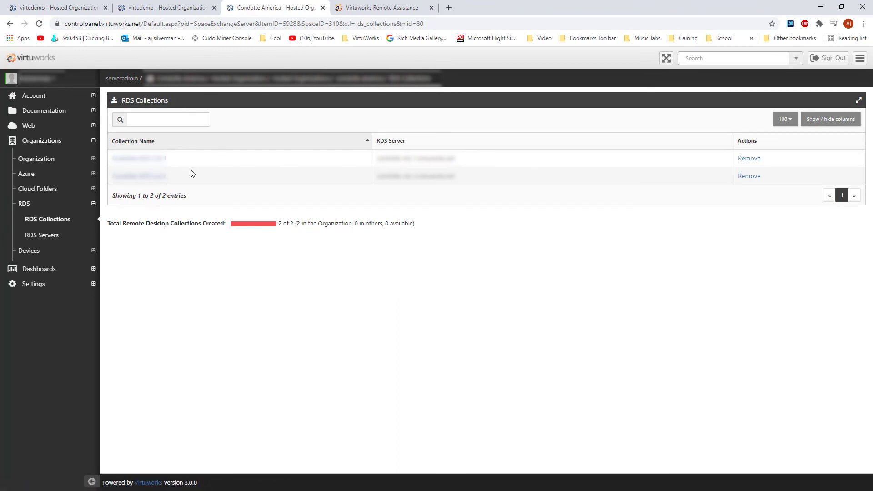
click(139, 160)
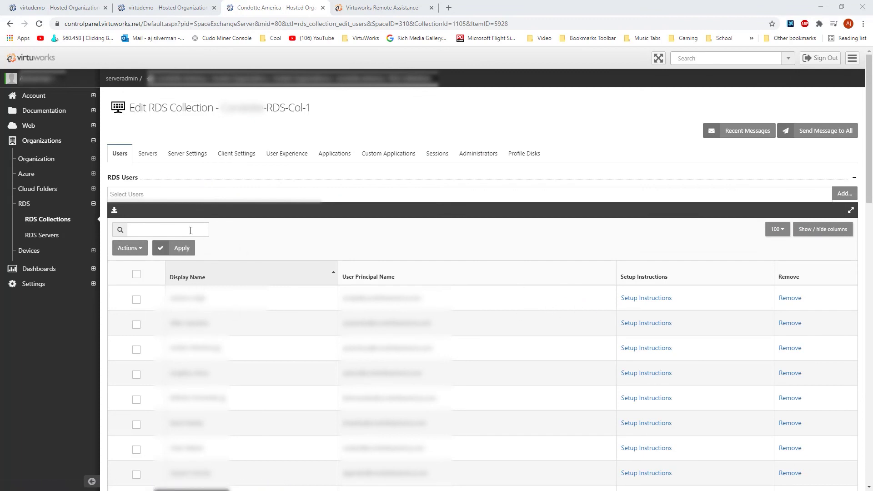
- Select all users assigned to the RDS collection and check which bulk actions can be applied to them
click(136, 274)
click(131, 249)
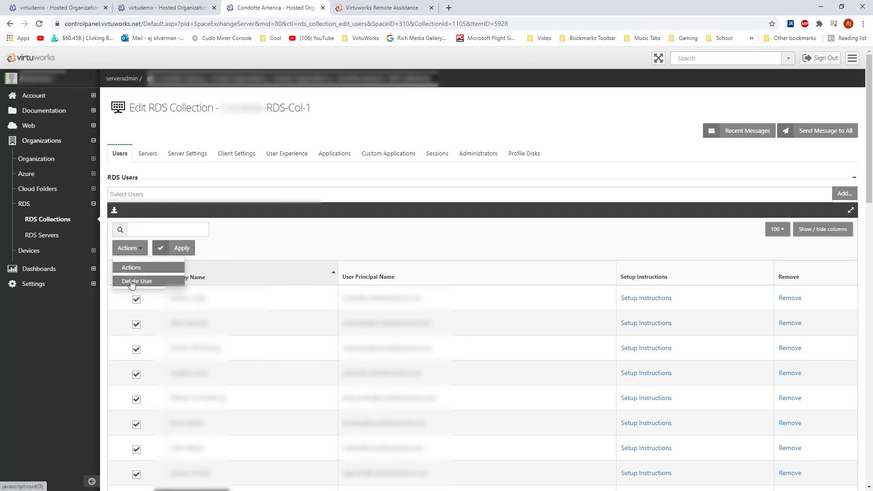
click(250, 248)
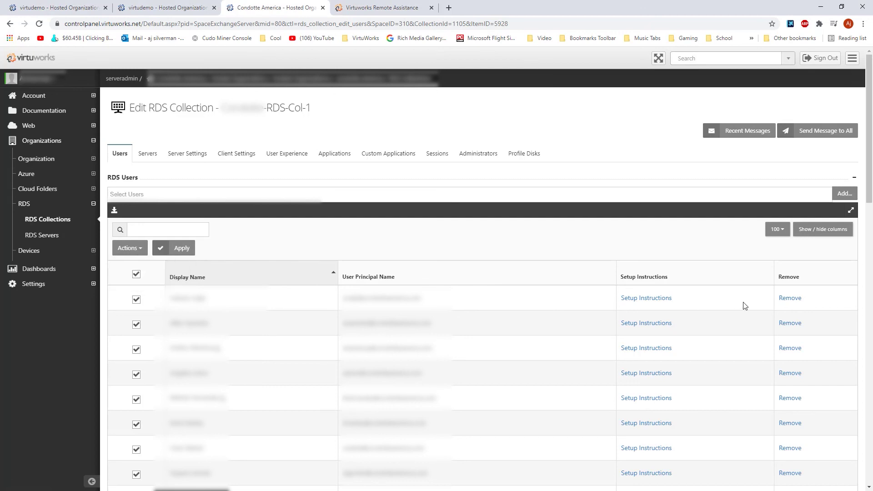
- Examine the users that can be added to the collection, and its assigned user list down to the license usage and save options
click(148, 195)
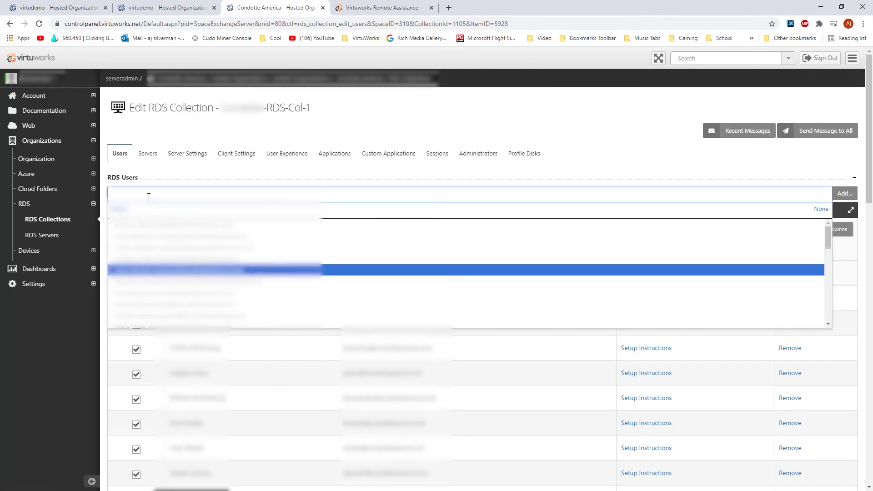
click(201, 179)
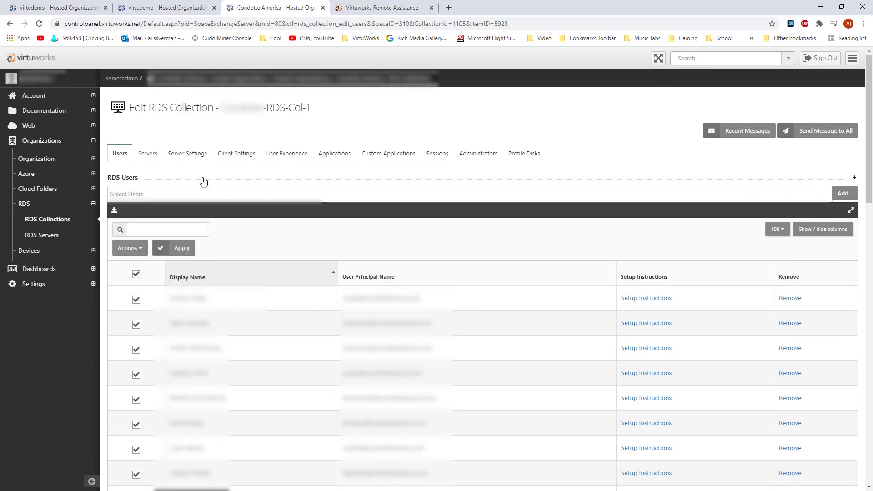
click(157, 178)
click(150, 211)
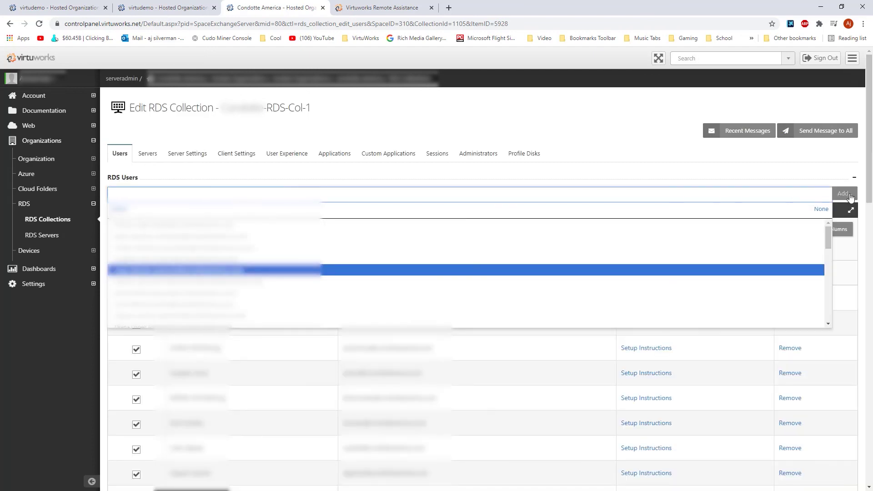
click(824, 169)
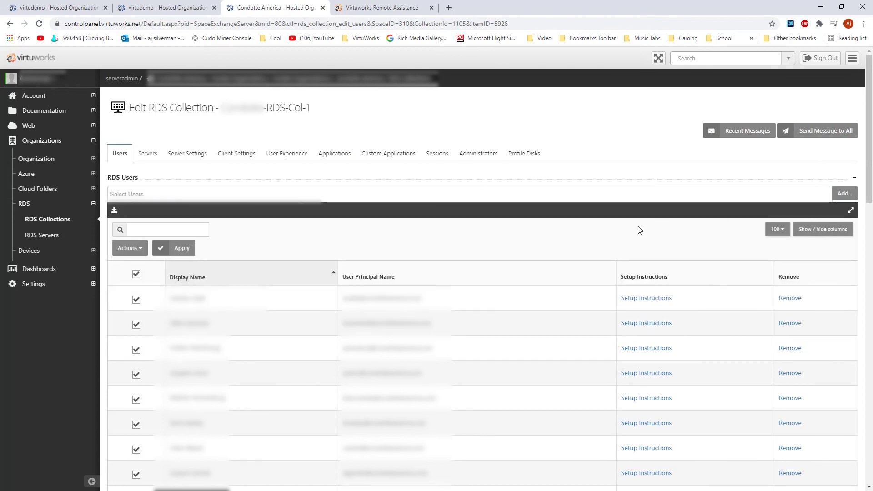
scroll(641, 232, down, 10)
scroll(648, 241, down, 3)
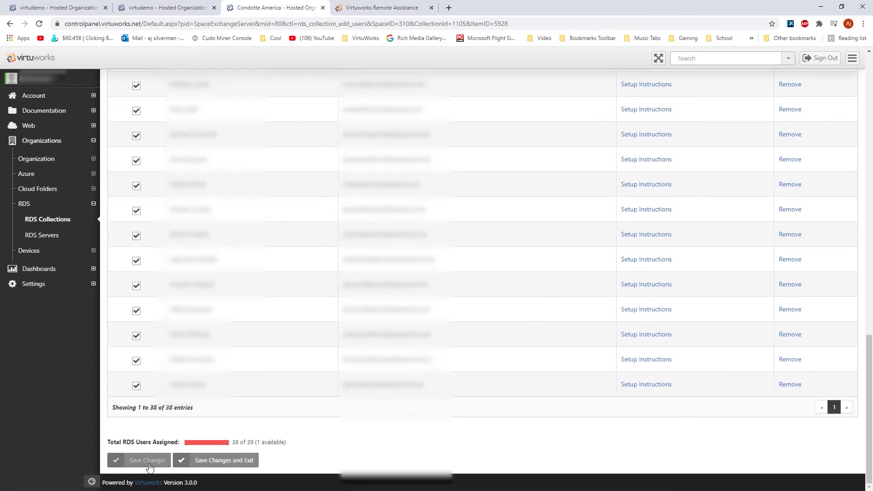
scroll(848, 372, up, 3)
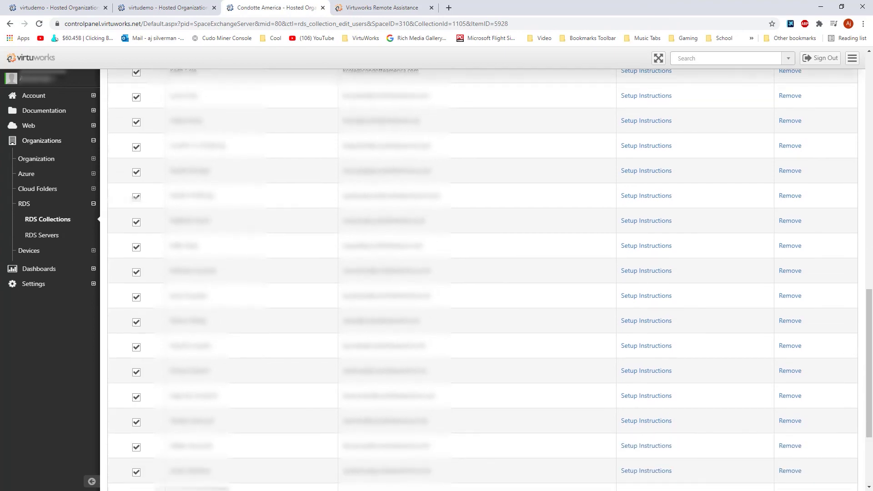
scroll(828, 270, up, 10)
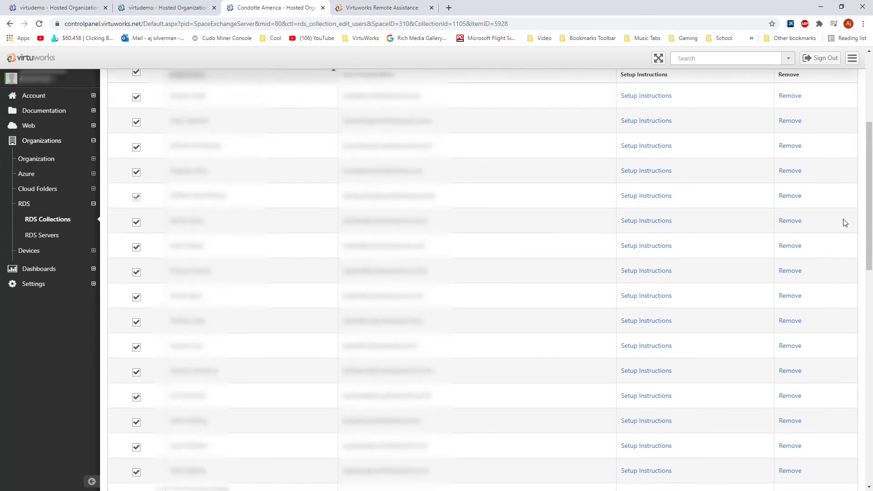